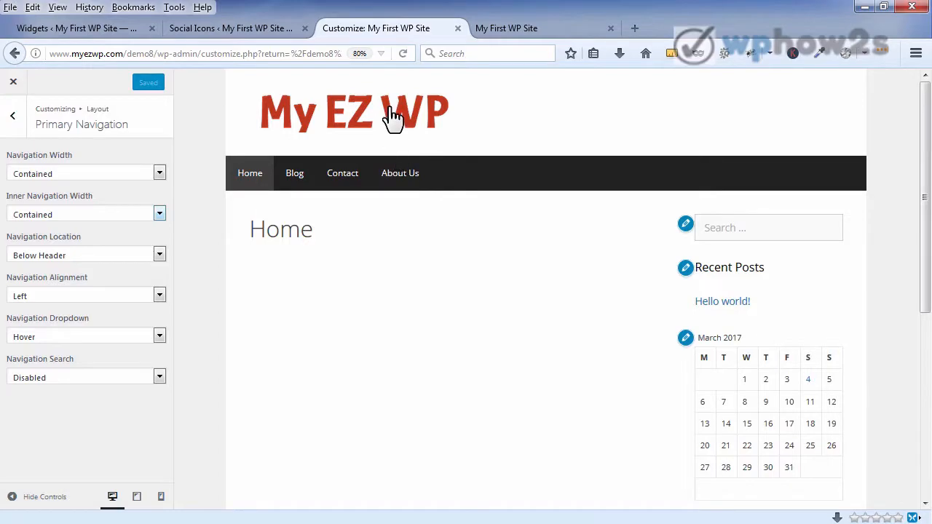
Go to the WordPress menu management page and create a new menu named Menu 1.
left_click(128, 33)
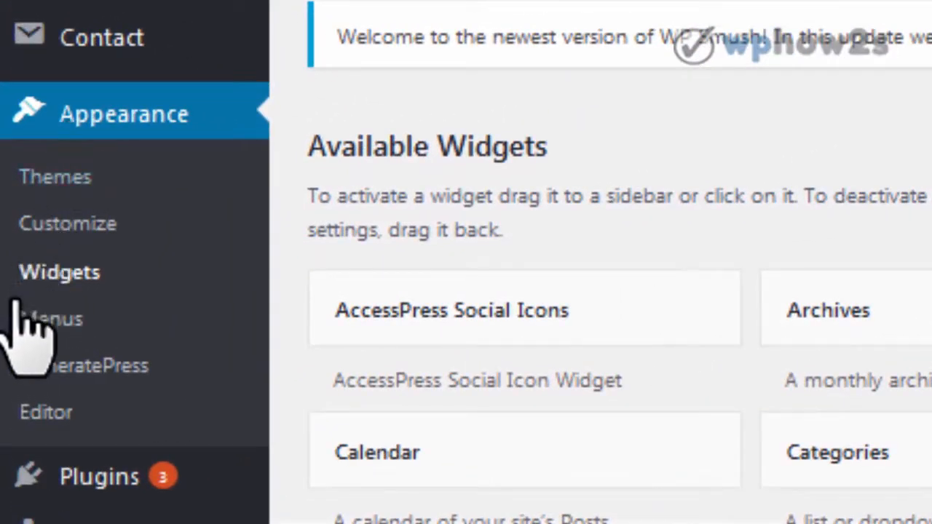
left_click(33, 321)
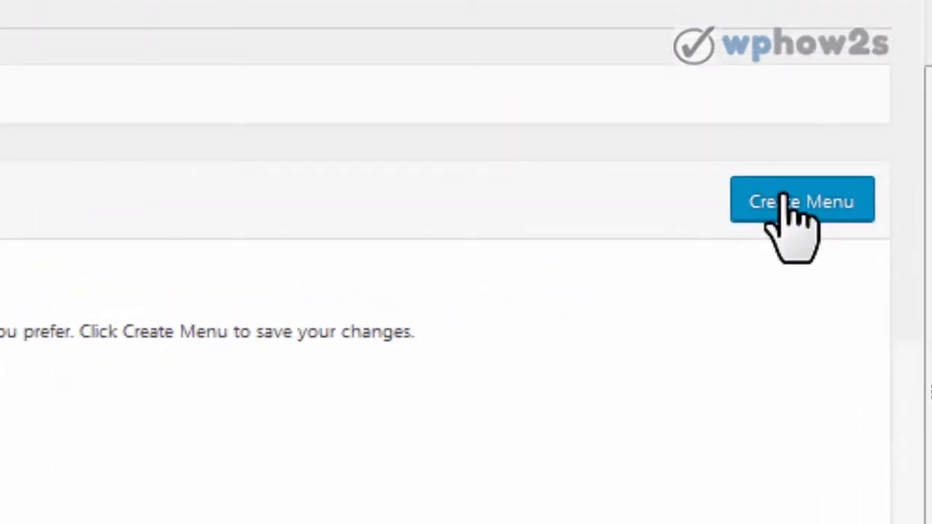
left_click(791, 204)
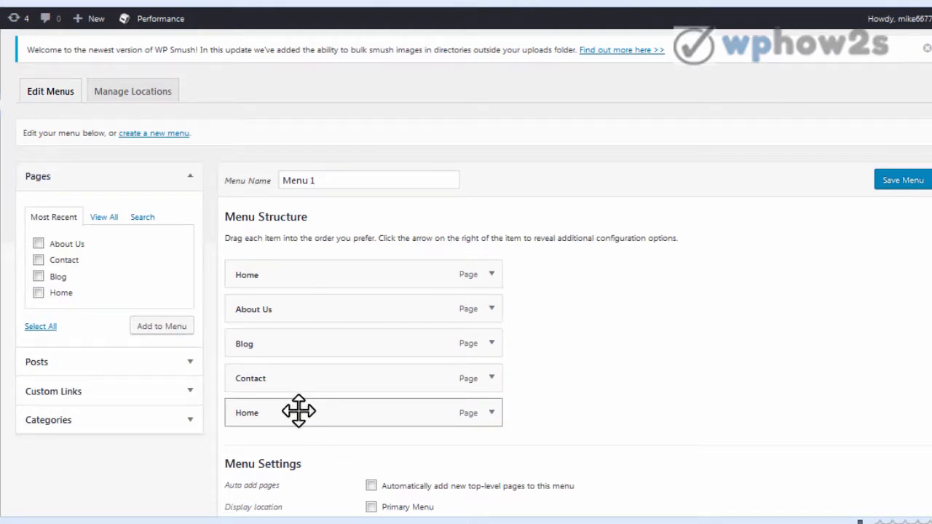
Remove the duplicate Home item at the end of Menu 1 and save the menu with Primary Menu as its display location.
left_click(491, 415)
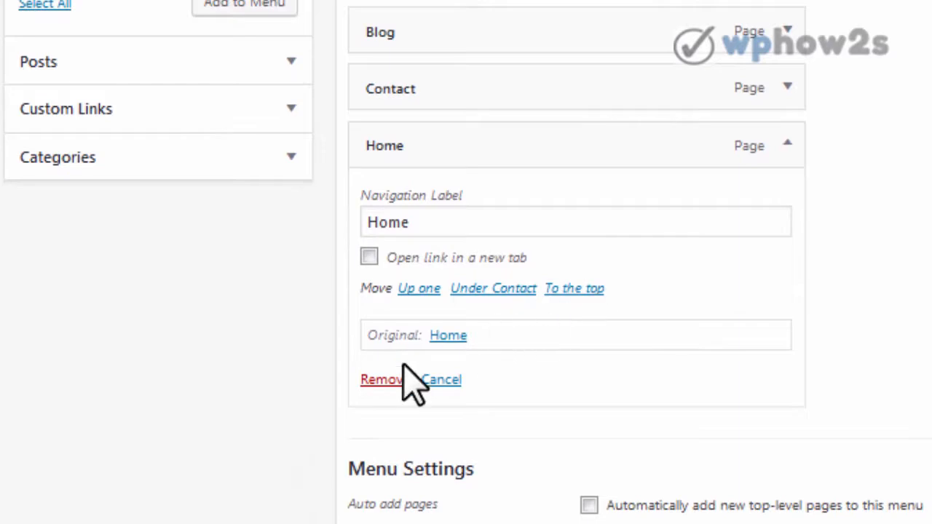
left_click(329, 402)
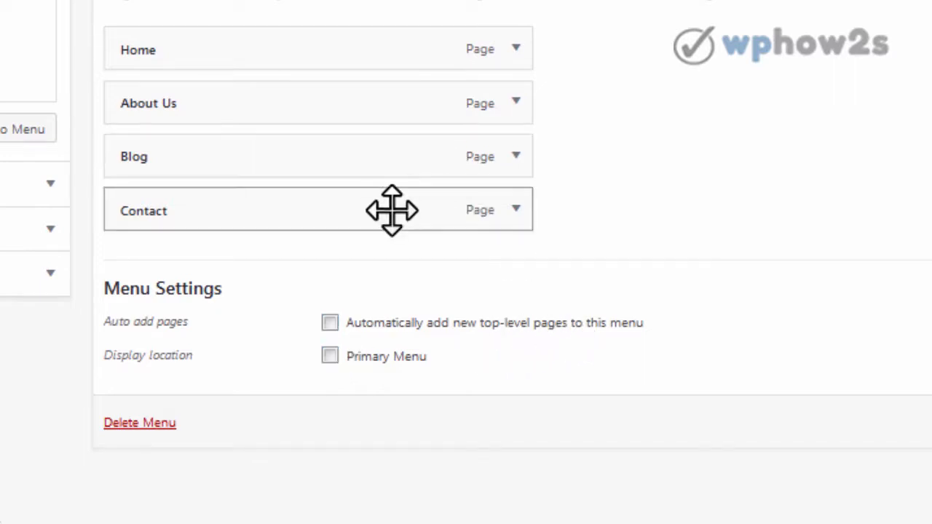
left_click(330, 357)
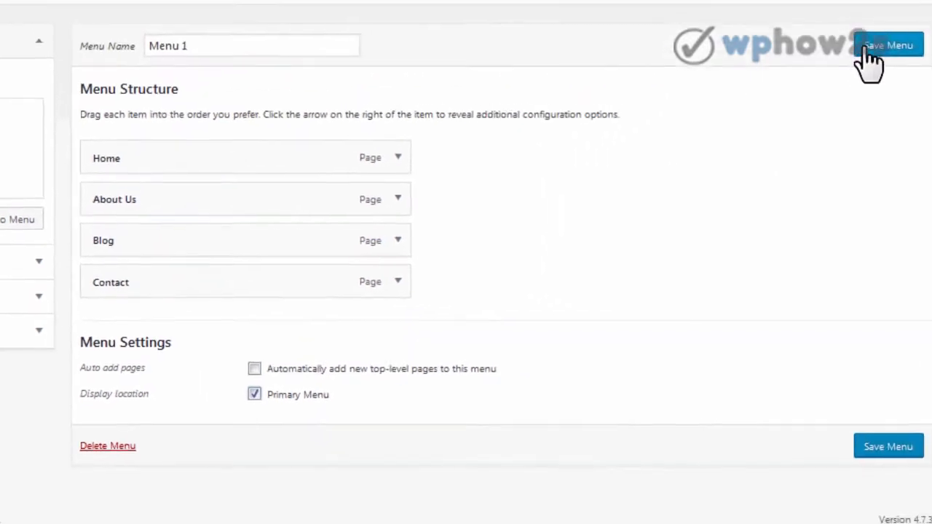
left_click(856, 52)
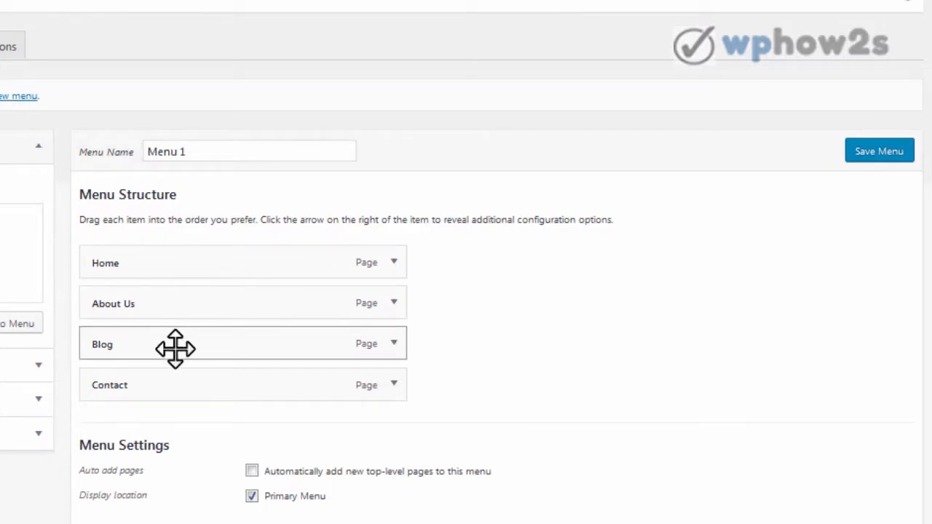
Move Blog directly above About Us in the menu structure, save the menu and reload the live site.
left_click_drag(174, 344, 173, 310)
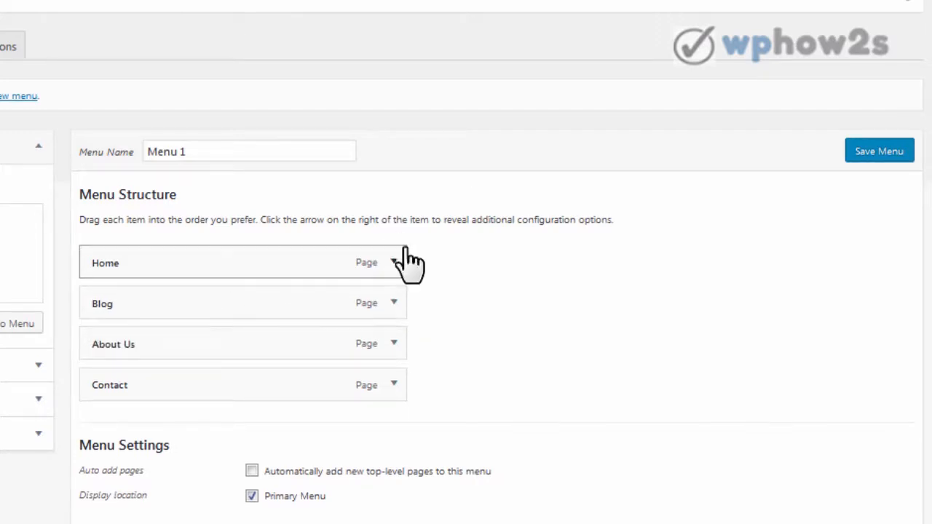
left_click(869, 152)
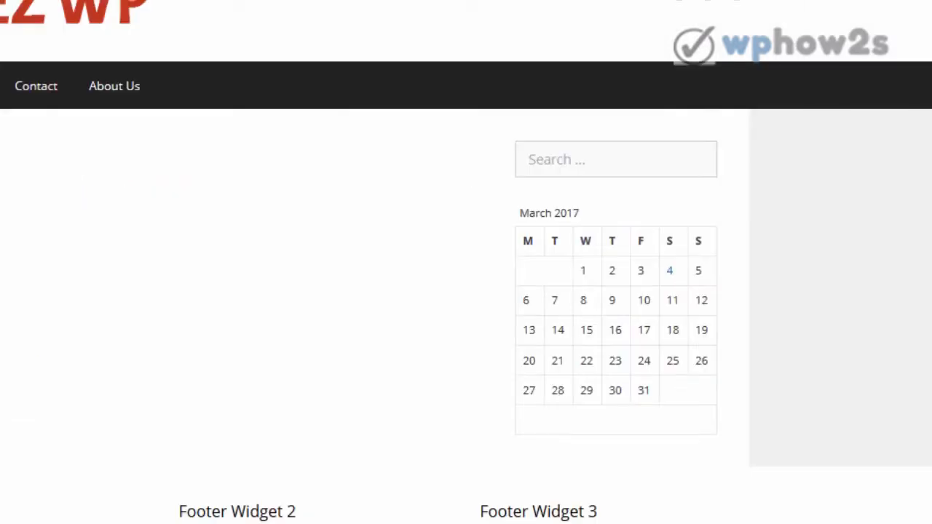
right_click(448, 1)
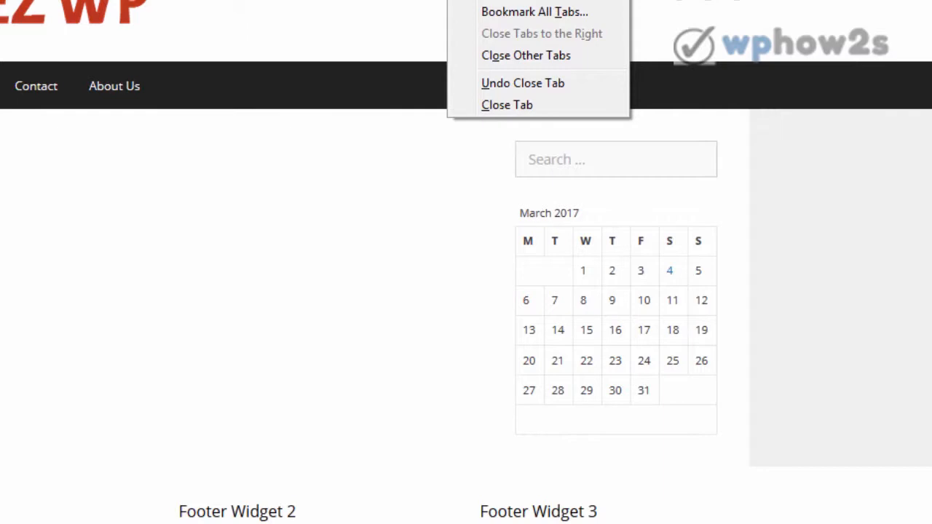
left_click(521, 1)
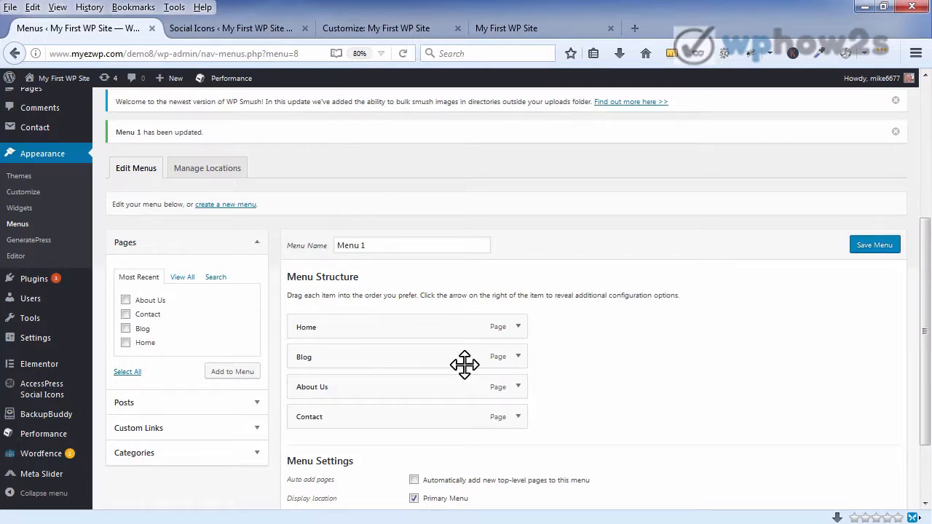
Look through the Blog item's settings and the pages and posts available for adding to the menu.
left_click(518, 356)
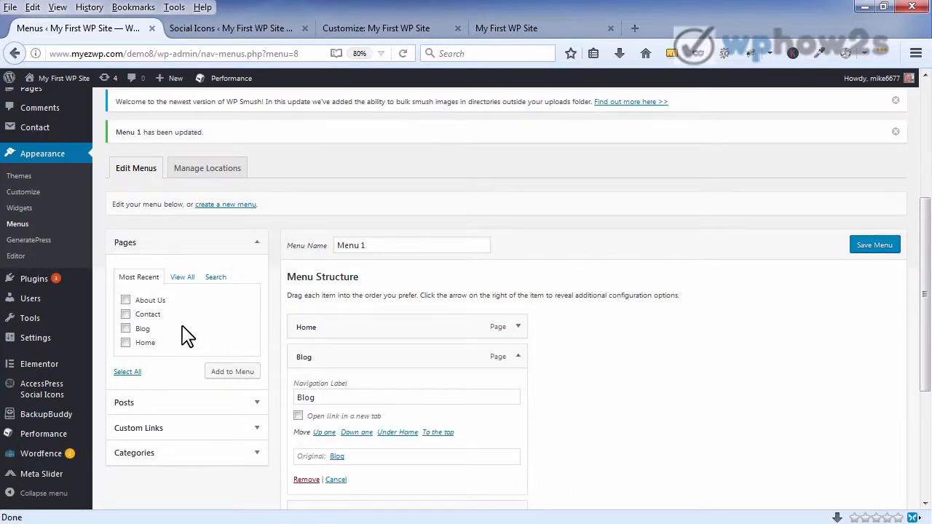
left_click(518, 356)
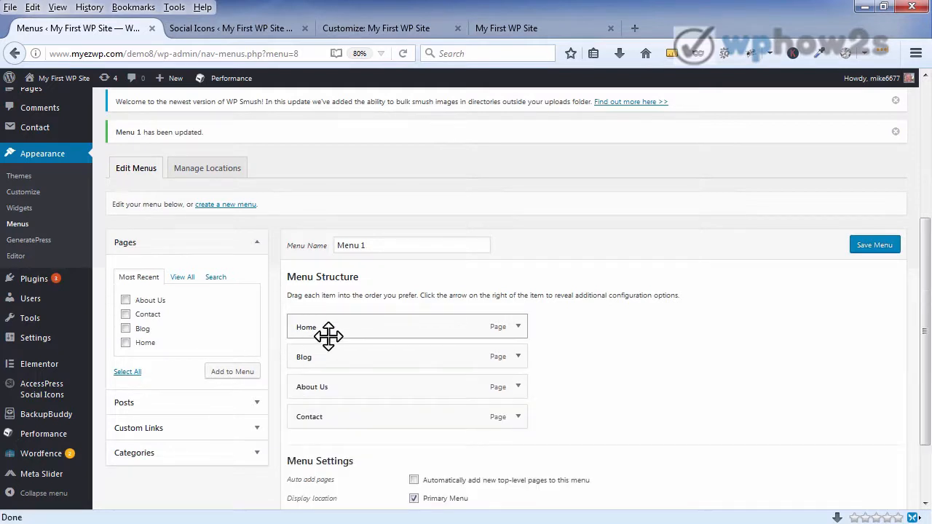
left_click(125, 301)
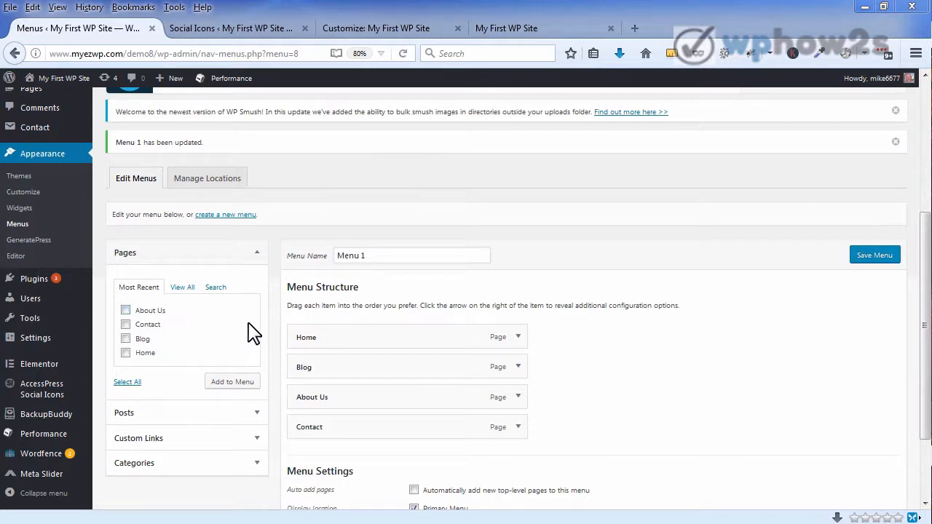
left_click(260, 422)
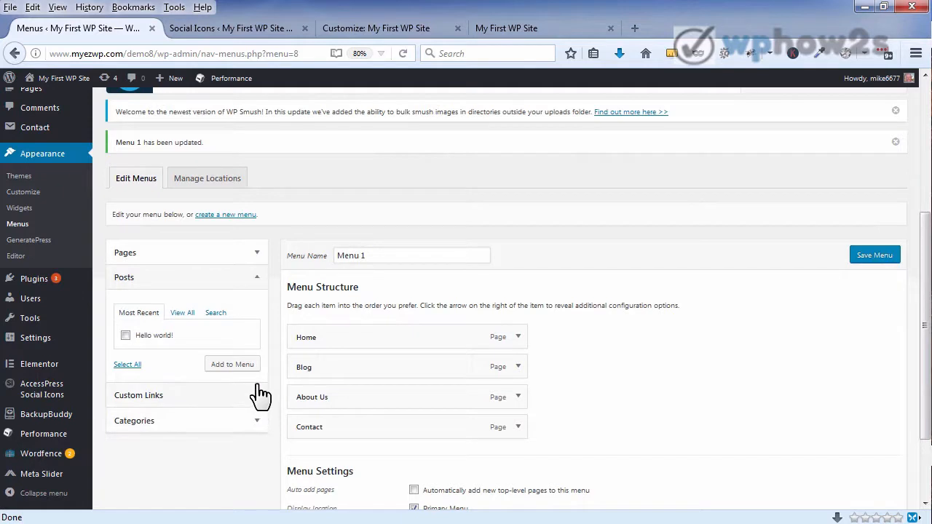
left_click(259, 285)
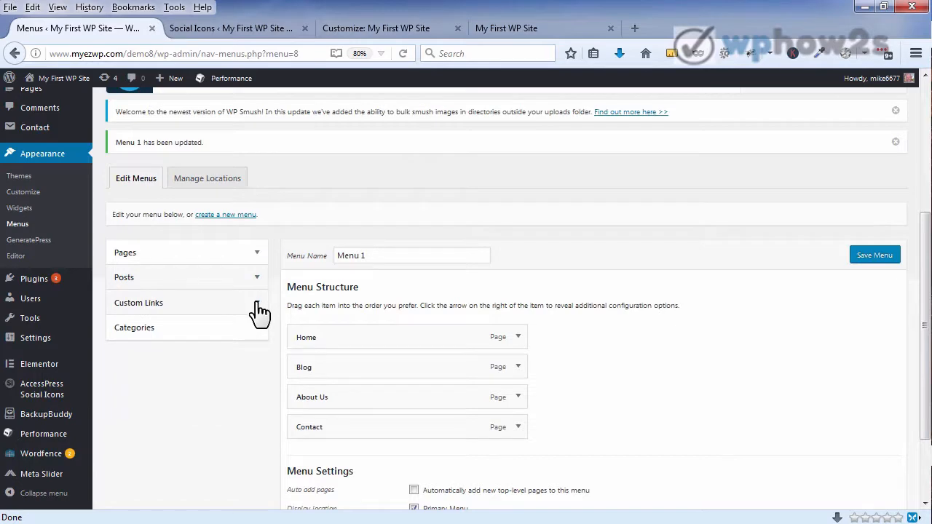
left_click(257, 303)
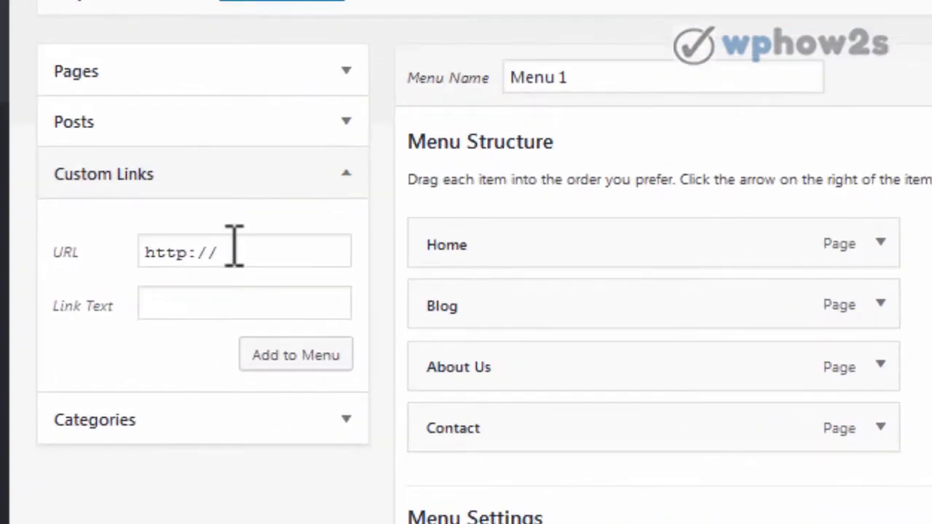
left_click_drag(202, 340, 156, 341)
right_click(183, 251)
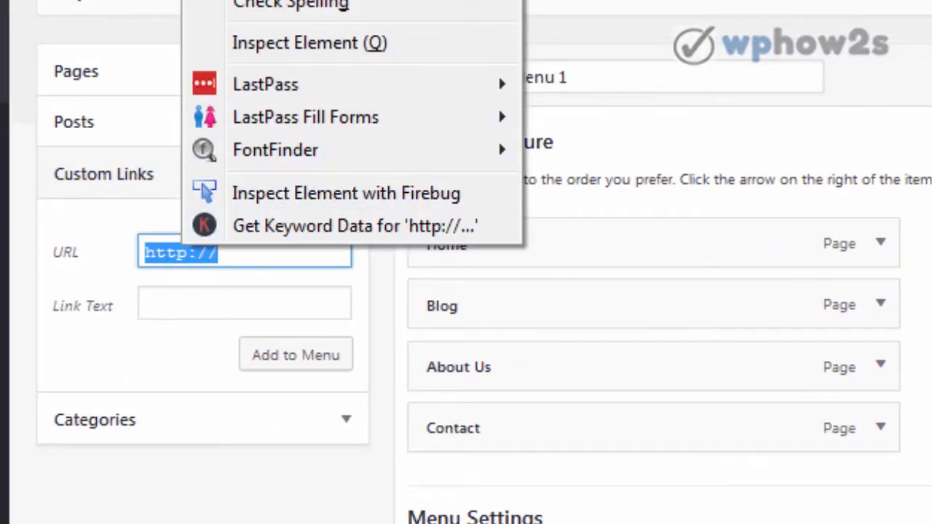
mouse_move(266, 83)
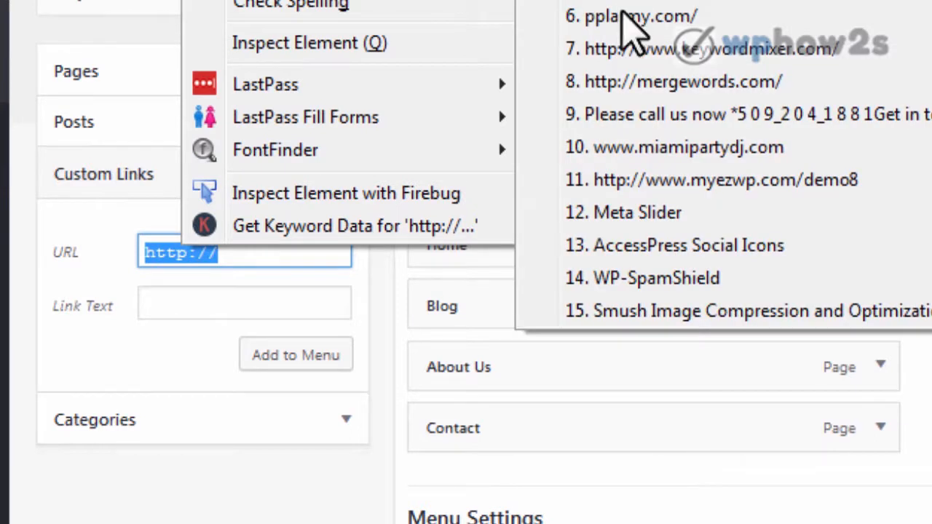
left_click(665, 1)
left_click(197, 305)
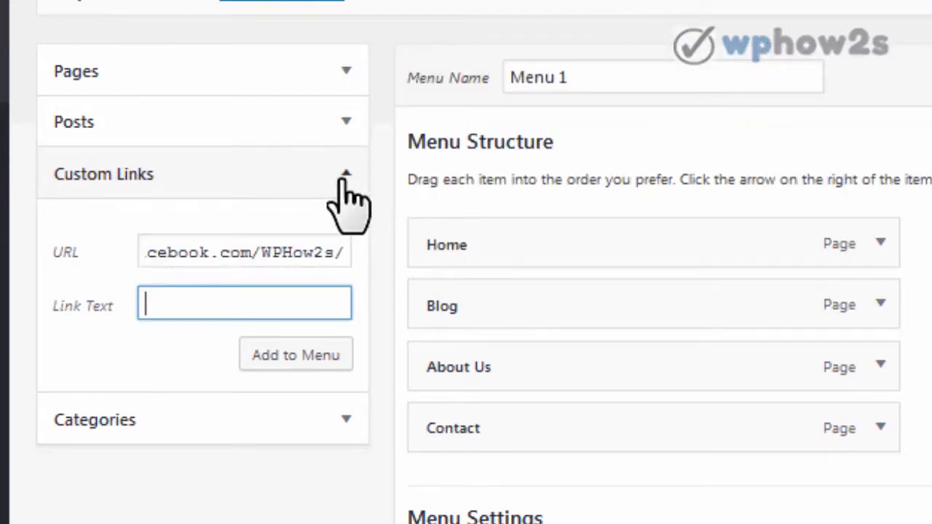
type("FB")
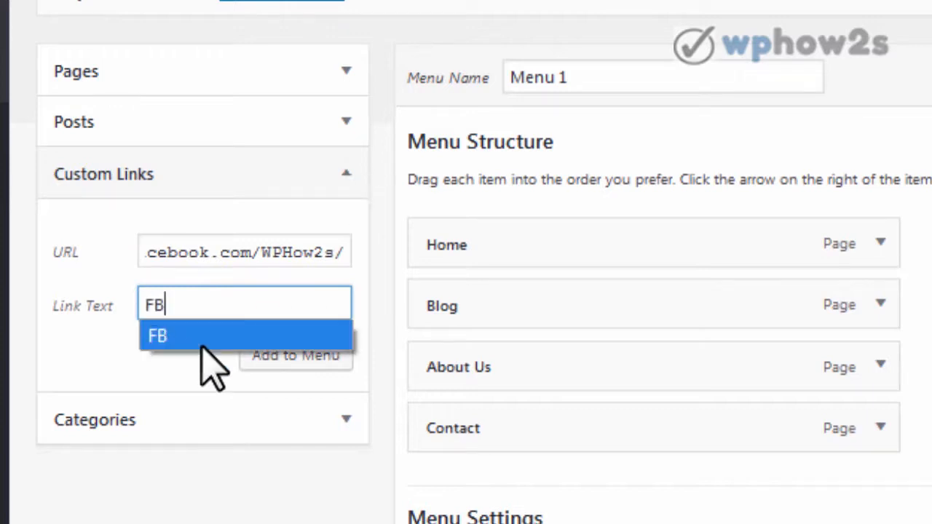
left_click(269, 354)
left_click(268, 354)
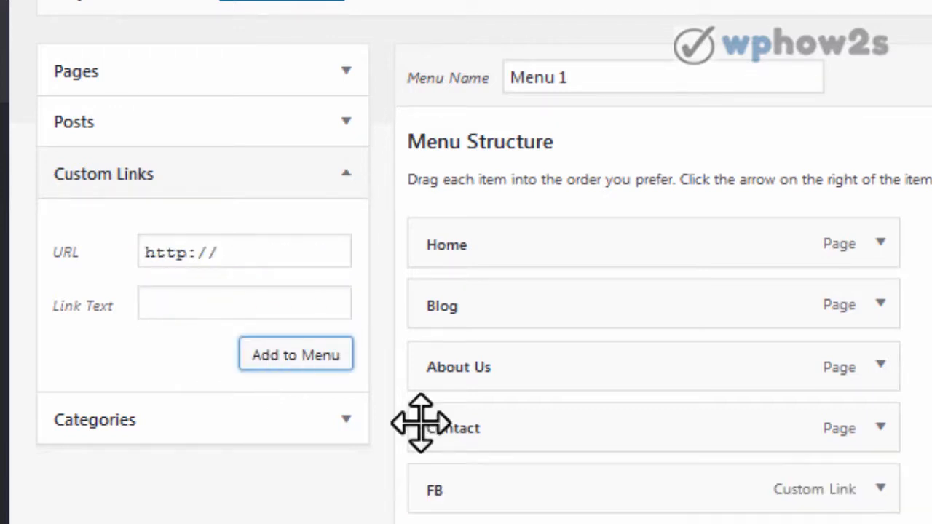
left_click_drag(507, 495, 441, 420)
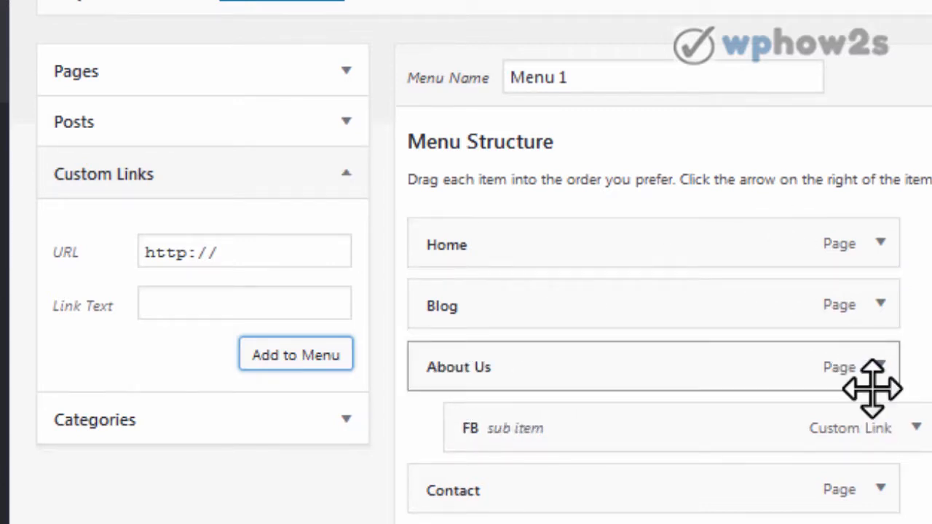
Enable the advanced Link Target menu property, set the FB item to open its link in a new tab, and save the menu.
left_click(915, 428)
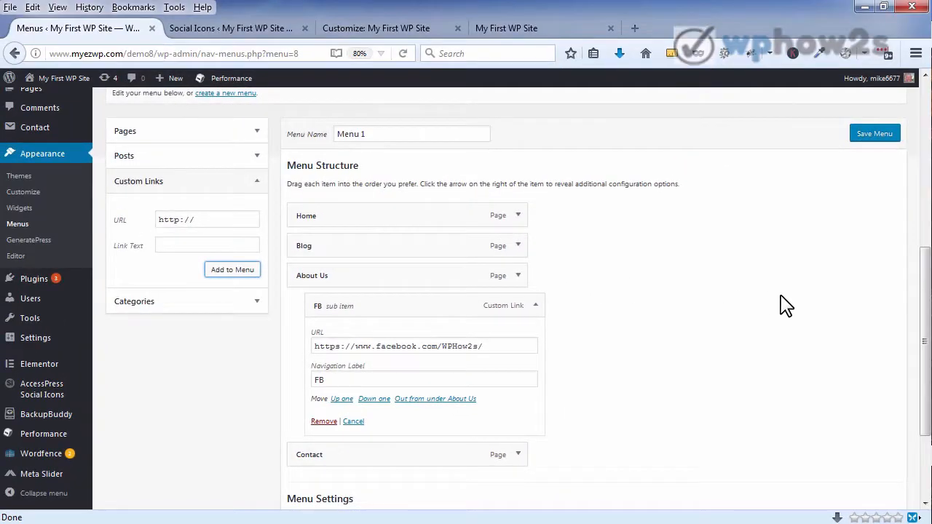
left_click_drag(923, 287, 924, 120)
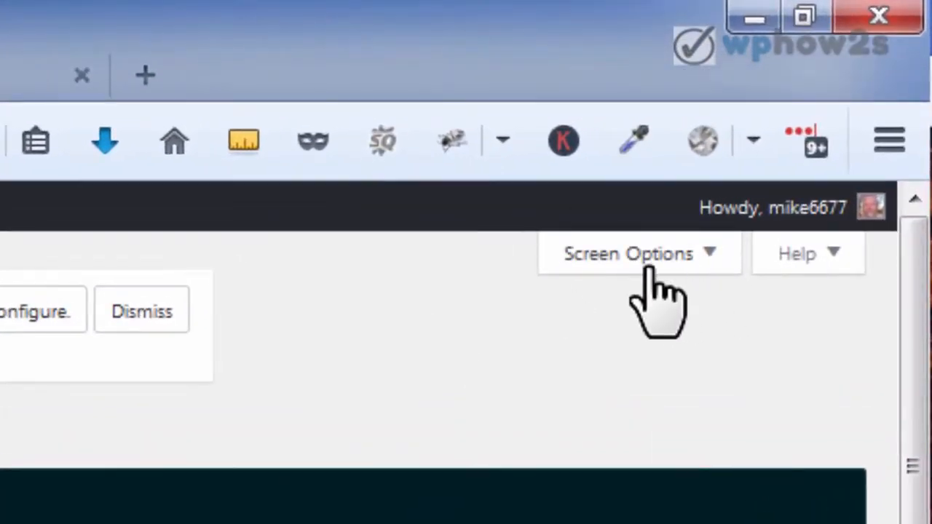
left_click(705, 262)
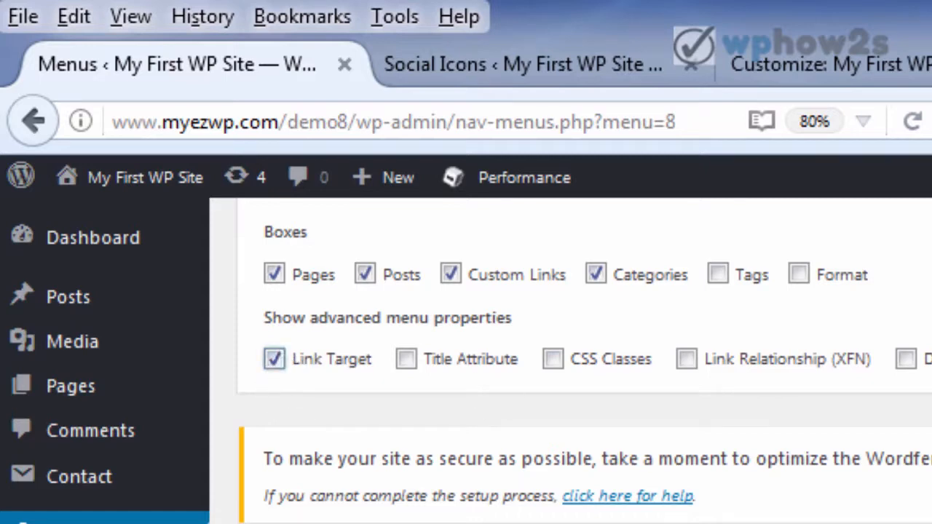
scroll(571, 361, "down", 10)
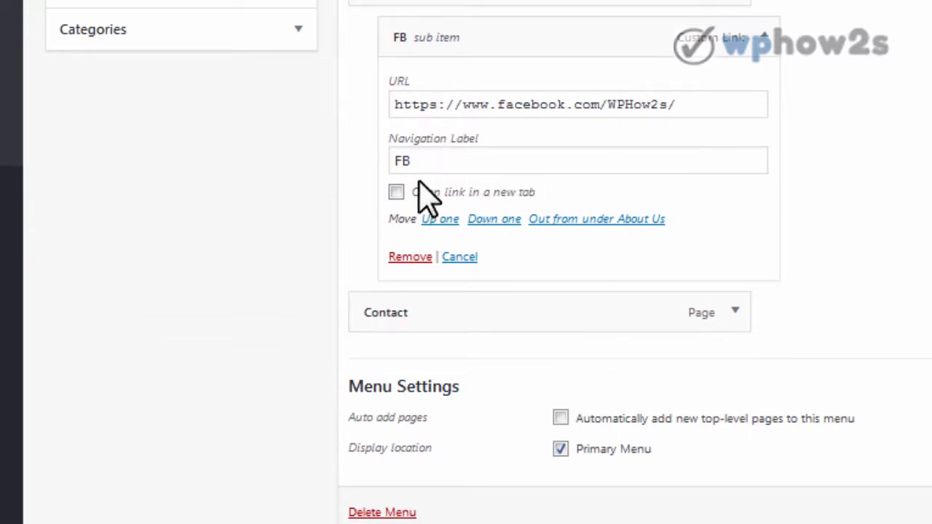
left_click(396, 193)
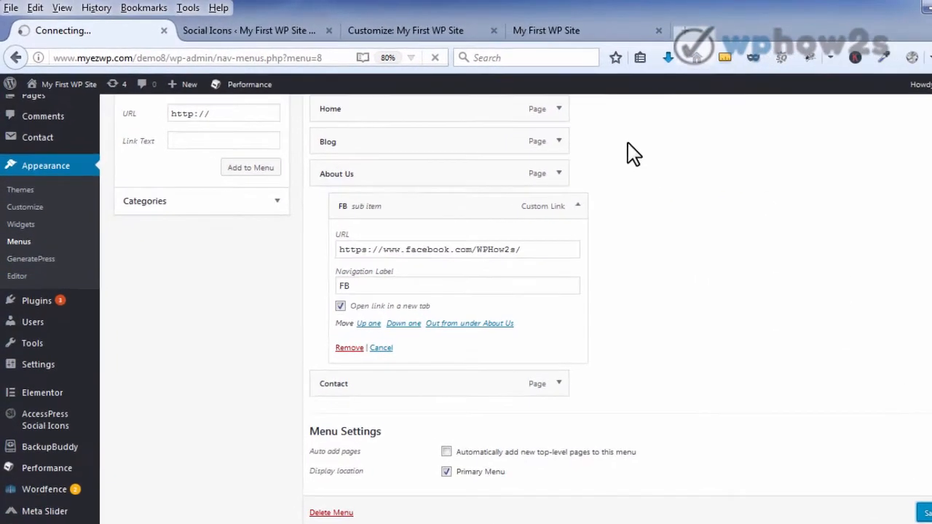
Test the FB link in the About Us submenu on the live site.
left_click(562, 30)
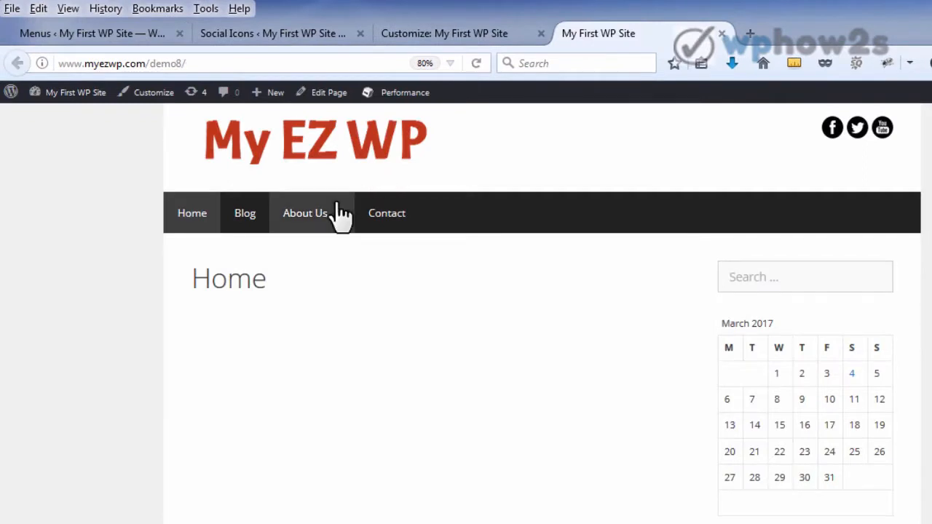
mouse_move(308, 227)
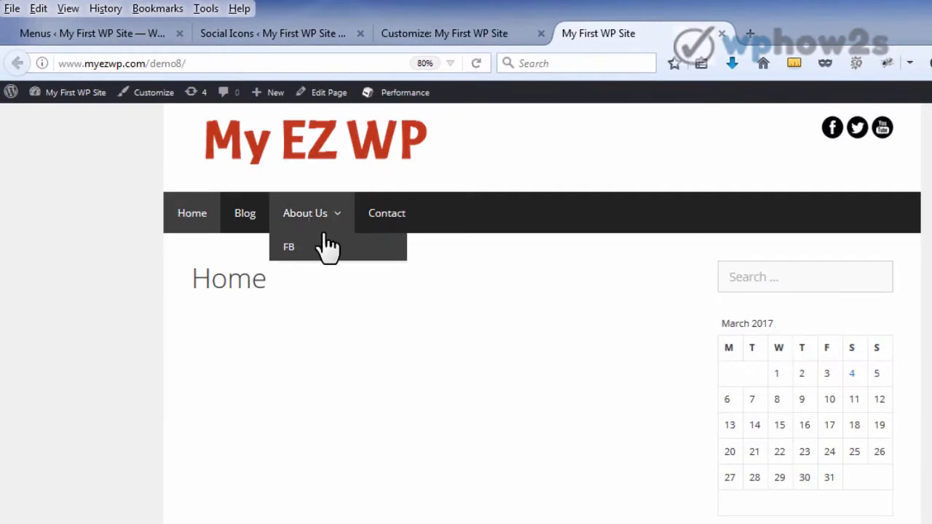
left_click(289, 249)
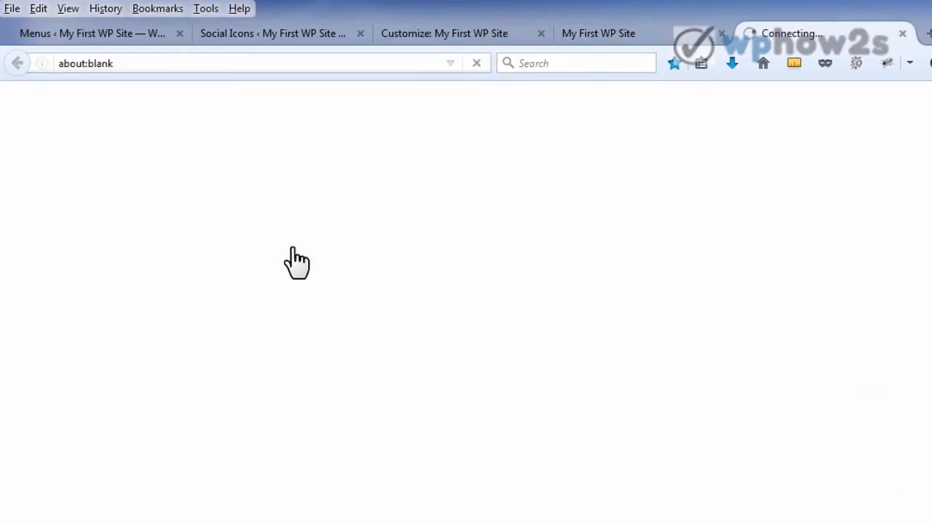